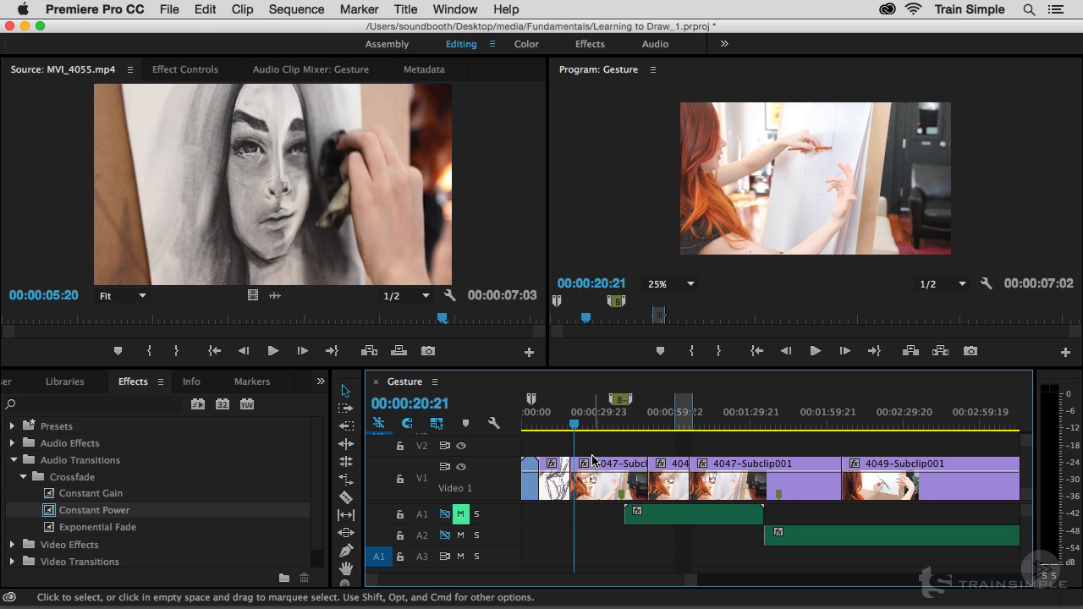
Set the default video transition duration to 30 frames in the general preferences.
{"action": "key", "text": "="}
{"action": "key", "text": "="}
{"action": "key", "text": "="}
{"action": "key", "text": "="}
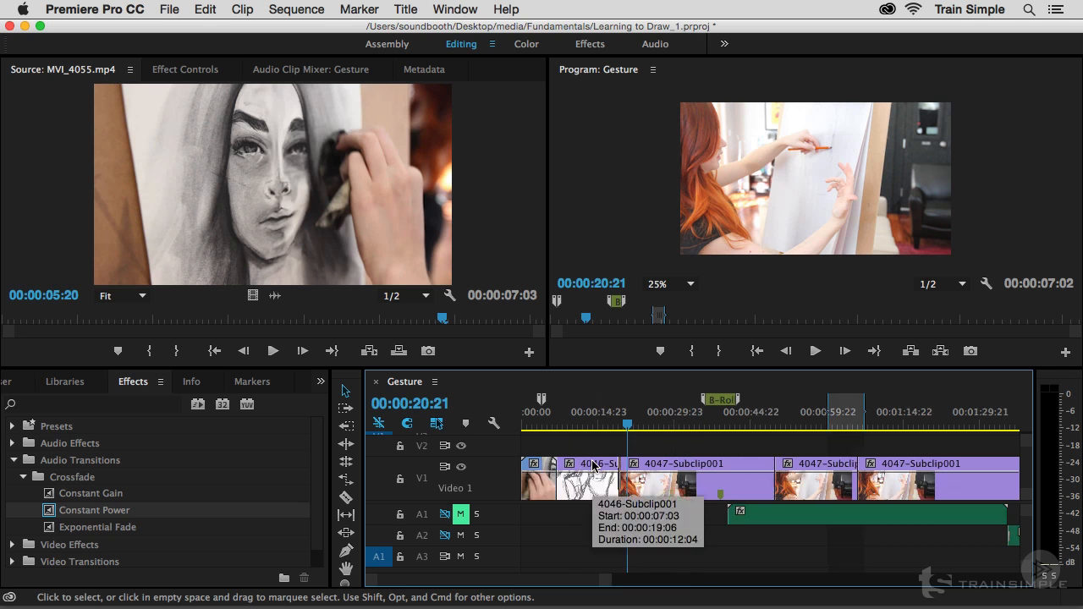
{"action": "key", "text": "="}
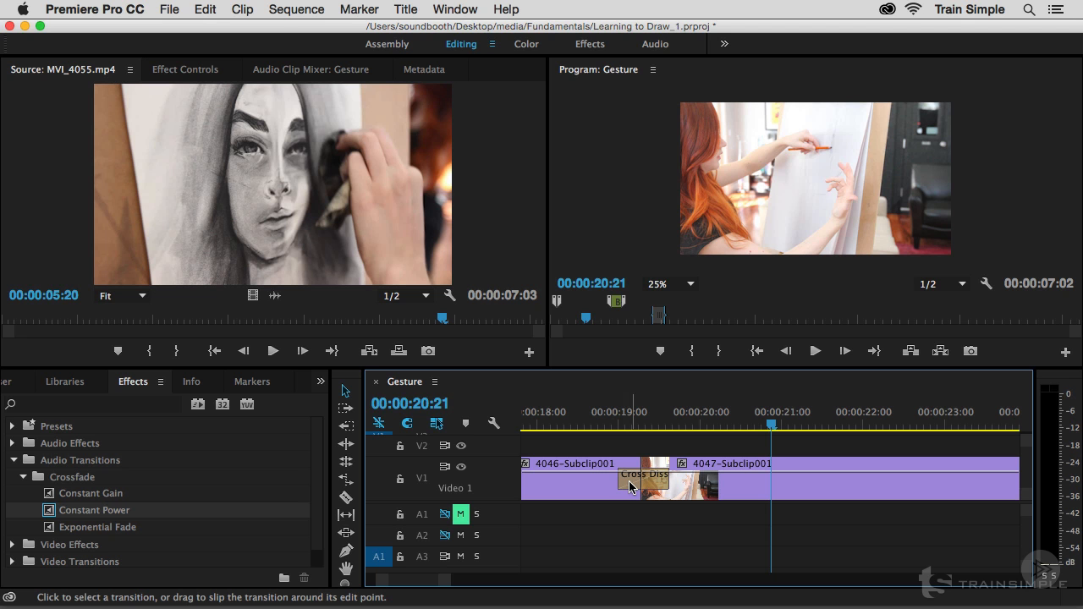
{"action": "left_click", "coordinate": [123, 12]}
{"action": "mouse_move", "coordinate": [200, 56]}
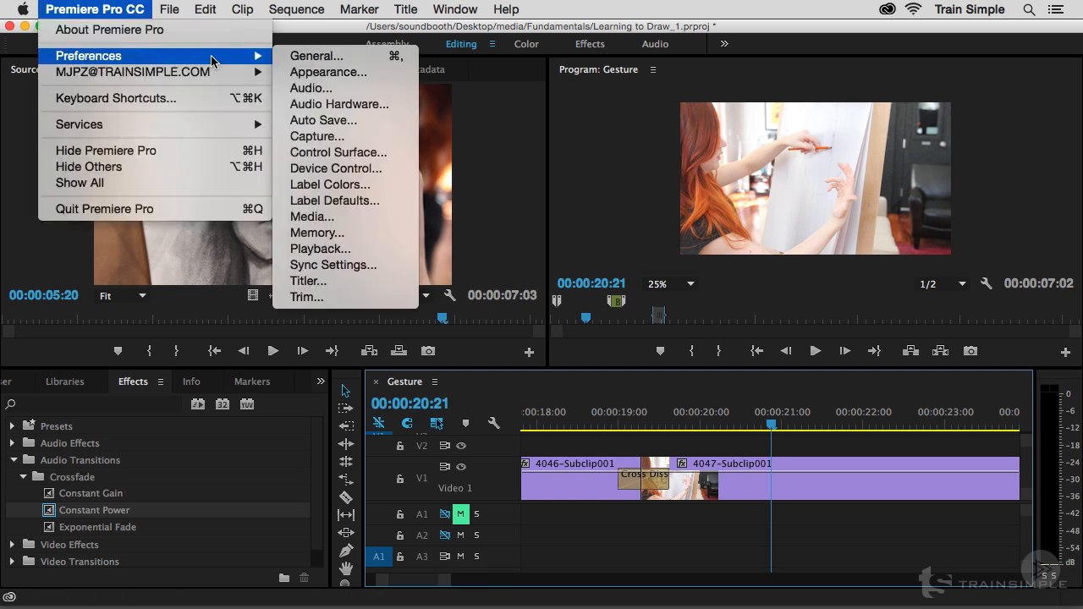
{"action": "left_click", "coordinate": [292, 57]}
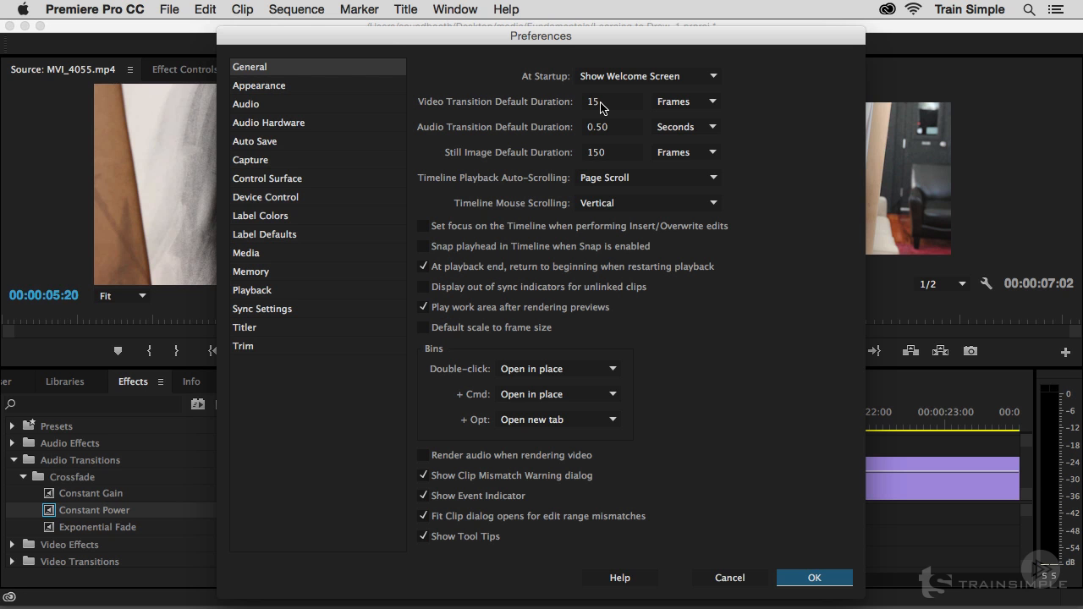
{"action": "double_click", "coordinate": [601, 105]}
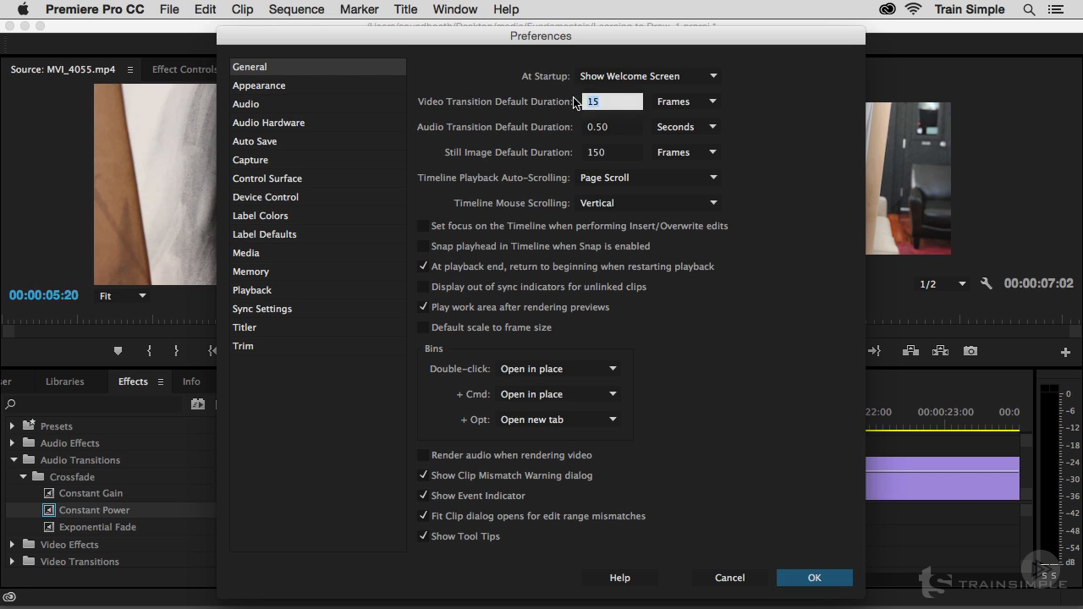
{"action": "type", "text": "3"}
{"action": "type", "text": "0"}
{"action": "left_click", "coordinate": [815, 578]}
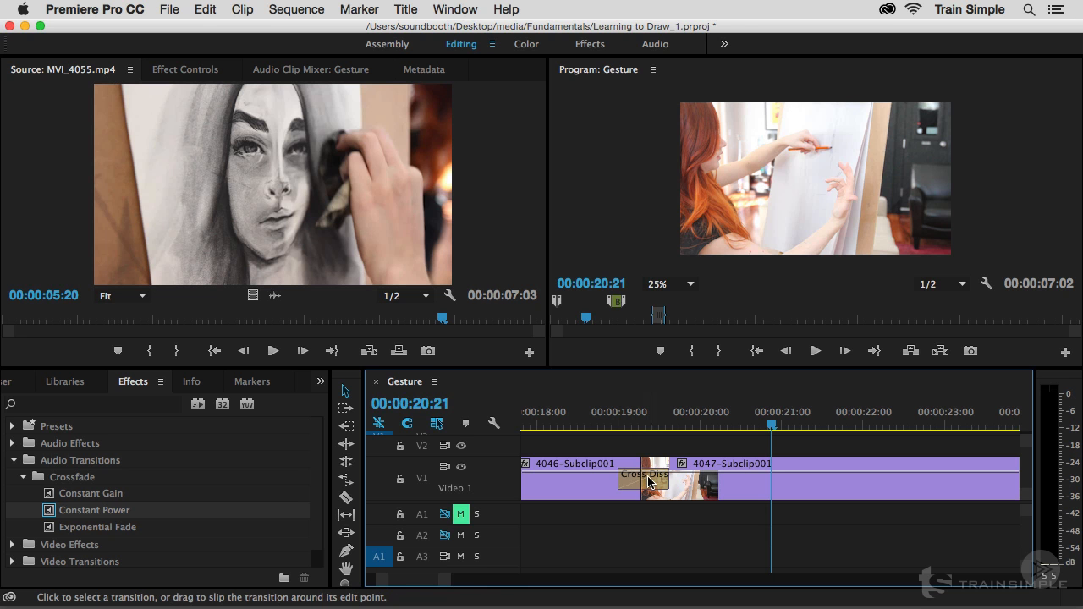
Lengthen the Cross Dissolve between 4046-Subclip001 and 4047-Subclip001 to a duration of 00:00:01:07.
{"action": "left_click_drag", "start_coordinate": [669, 478], "coordinate": [696, 477]}
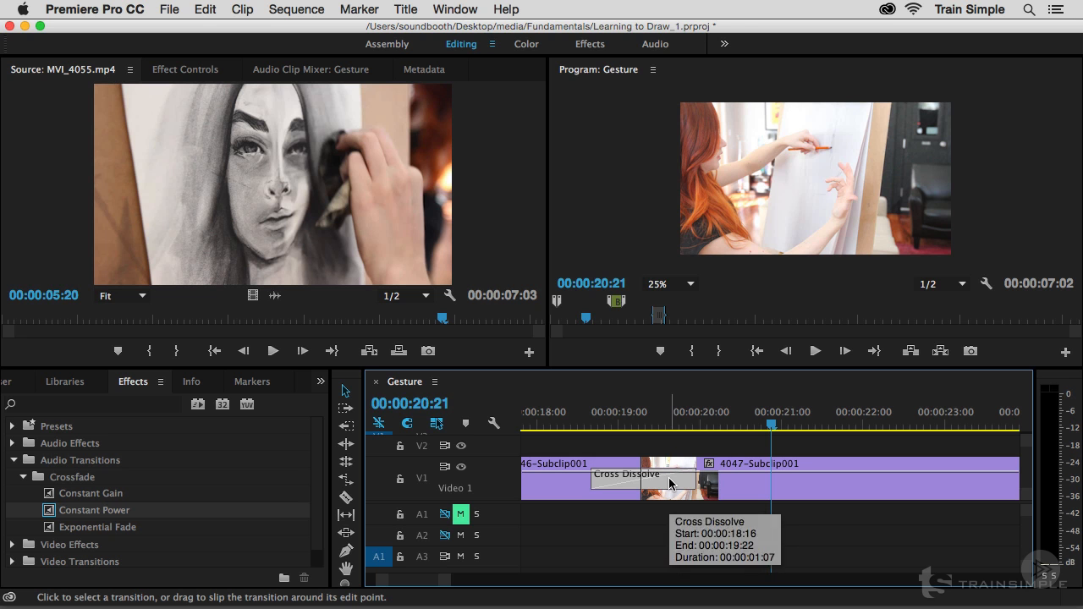
Collapse the audio transitions and browse the Wipe group of the video transitions.
{"action": "left_click", "coordinate": [13, 461]}
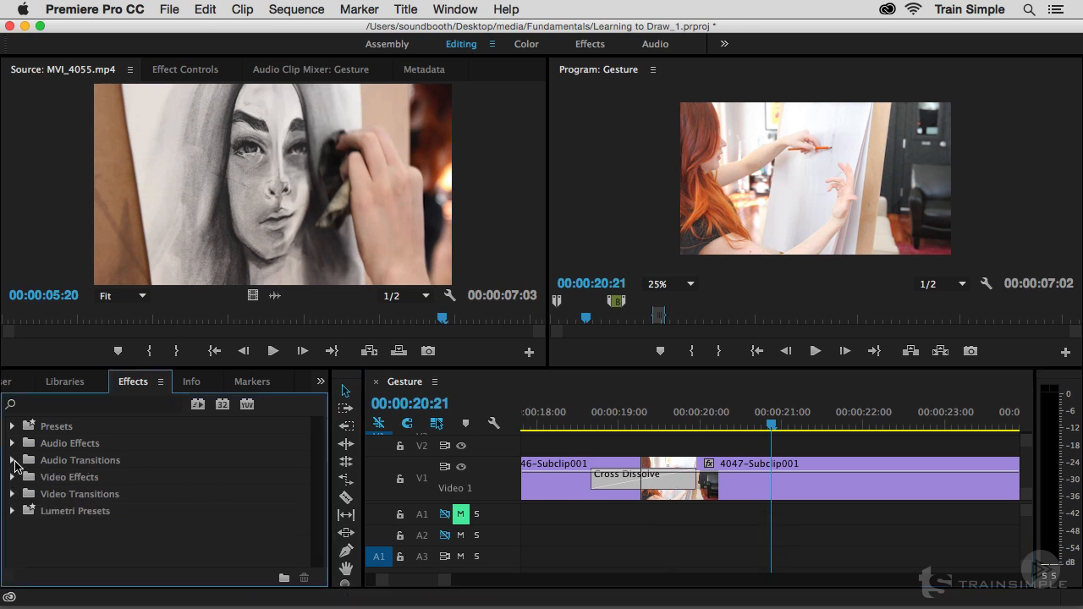
{"action": "left_click", "coordinate": [13, 494]}
{"action": "left_click", "coordinate": [21, 528]}
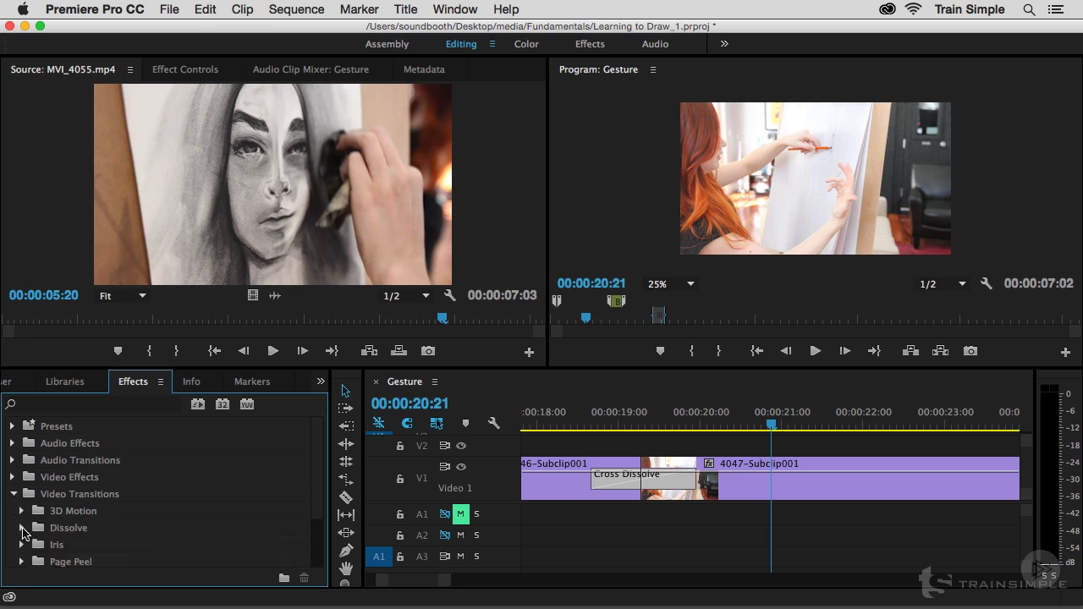
{"action": "scroll", "coordinate": [89, 538], "scroll_direction": "down", "scroll_amount": 3}
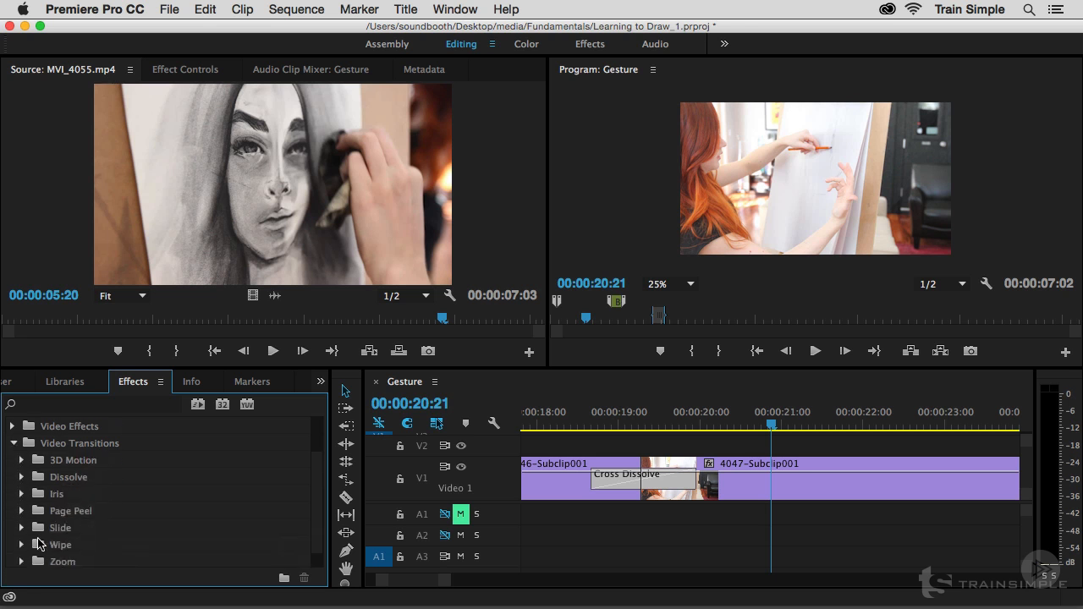
{"action": "left_click", "coordinate": [23, 546]}
{"action": "scroll", "coordinate": [105, 531], "scroll_direction": "down", "scroll_amount": 5}
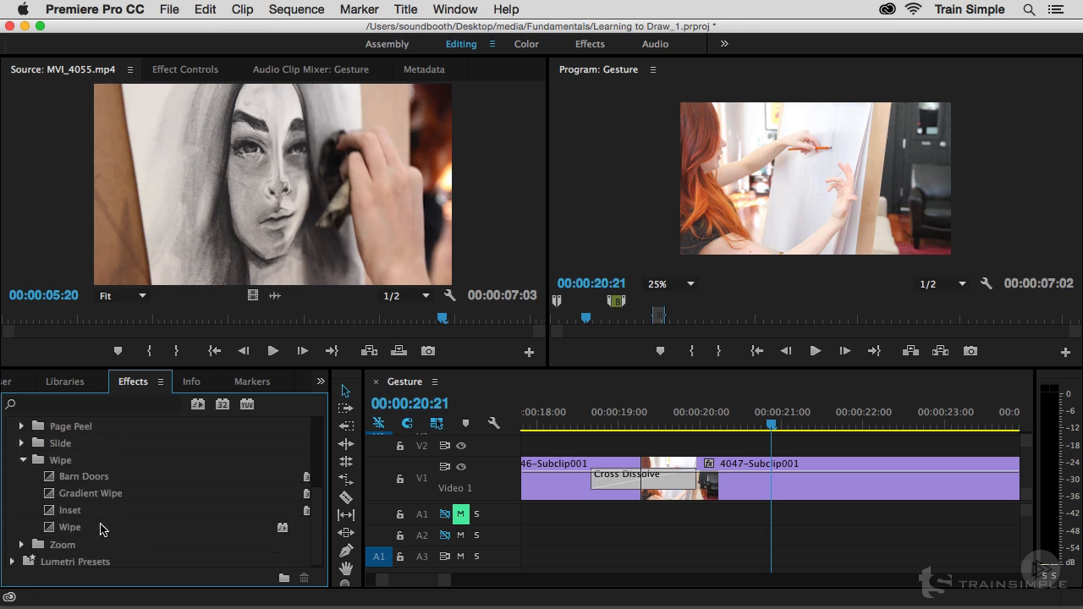
Search the effects for "wipe" and replace the Cross Dissolve between 4046-Subclip001 and 4047-Subclip001 with the Wipe video transition.
{"action": "left_click", "coordinate": [68, 404]}
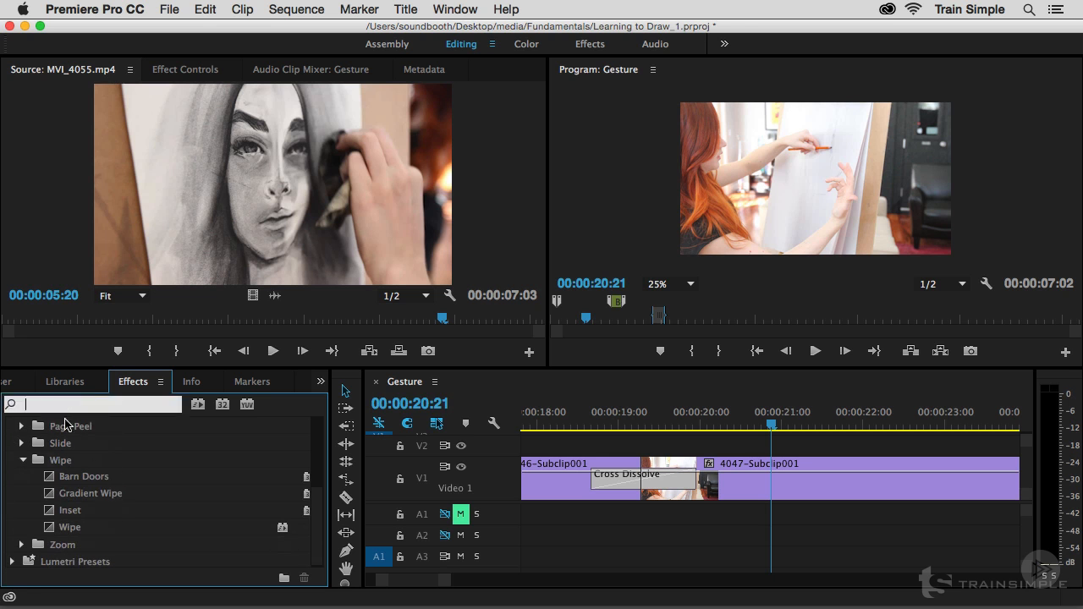
{"action": "type", "text": "wipe"}
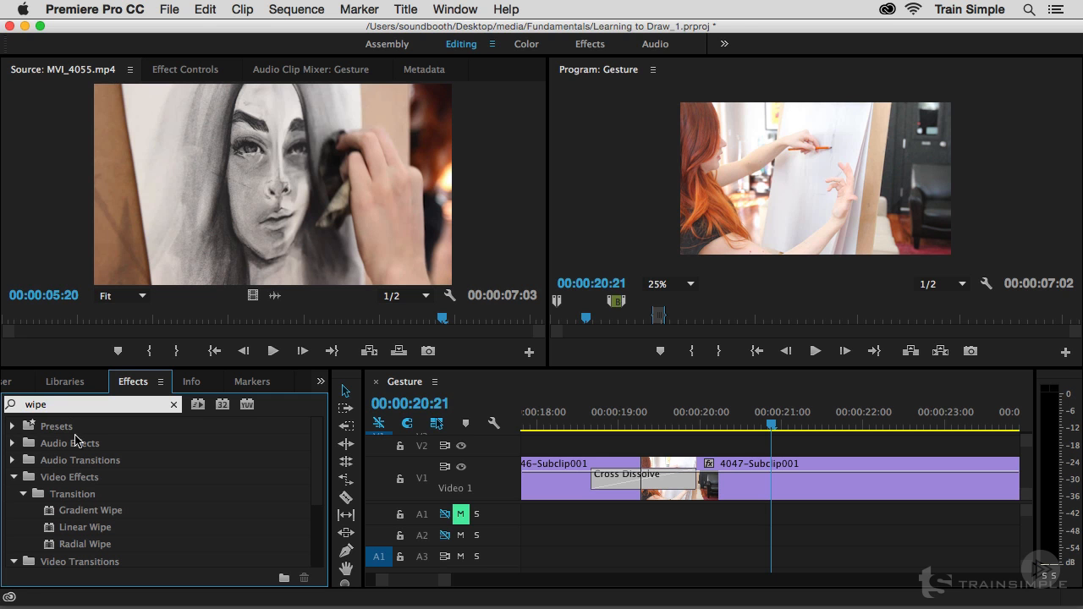
{"action": "left_click", "coordinate": [53, 530]}
{"action": "scroll", "coordinate": [49, 531], "scroll_direction": "down", "scroll_amount": 4}
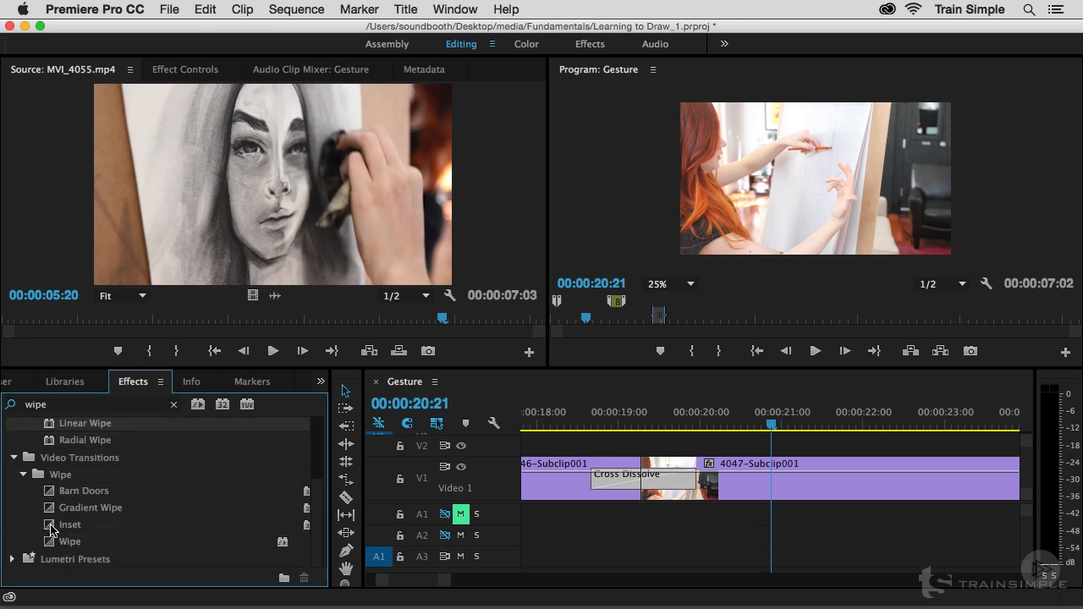
{"action": "left_click", "coordinate": [48, 544]}
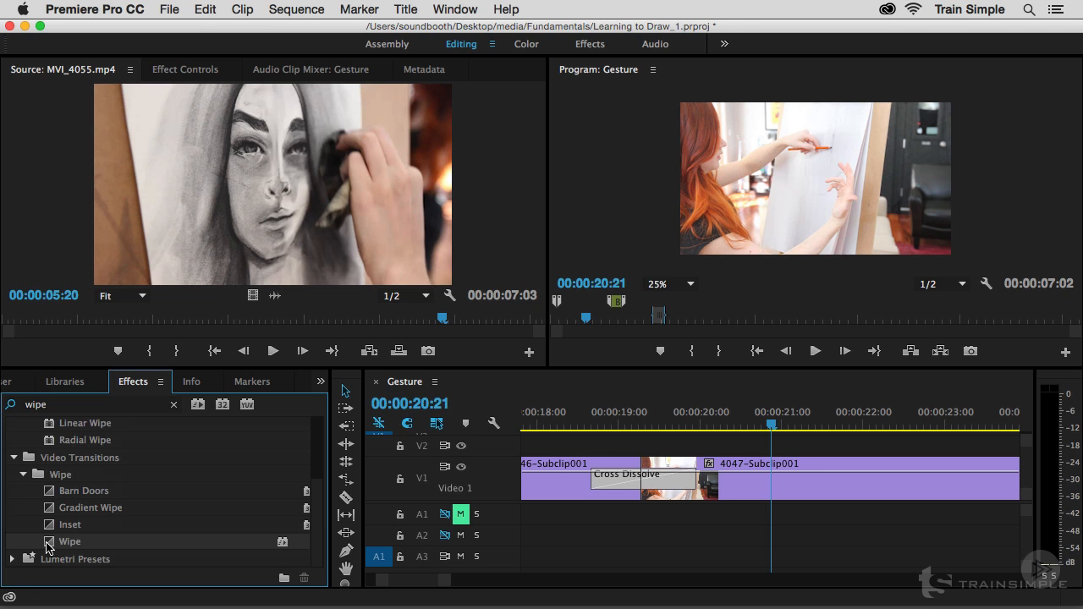
{"action": "left_click_drag", "start_coordinate": [48, 548], "coordinate": [627, 482]}
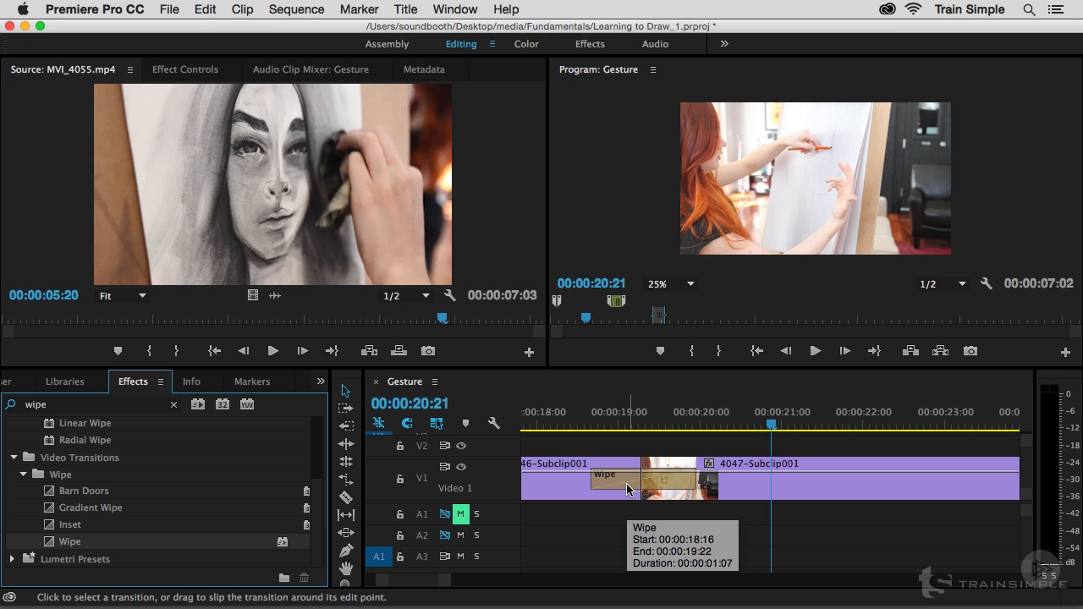
Show the Wipe transition's settings and extend it to a duration of 00:00:02:03 with a custom start.
{"action": "left_click", "coordinate": [198, 72]}
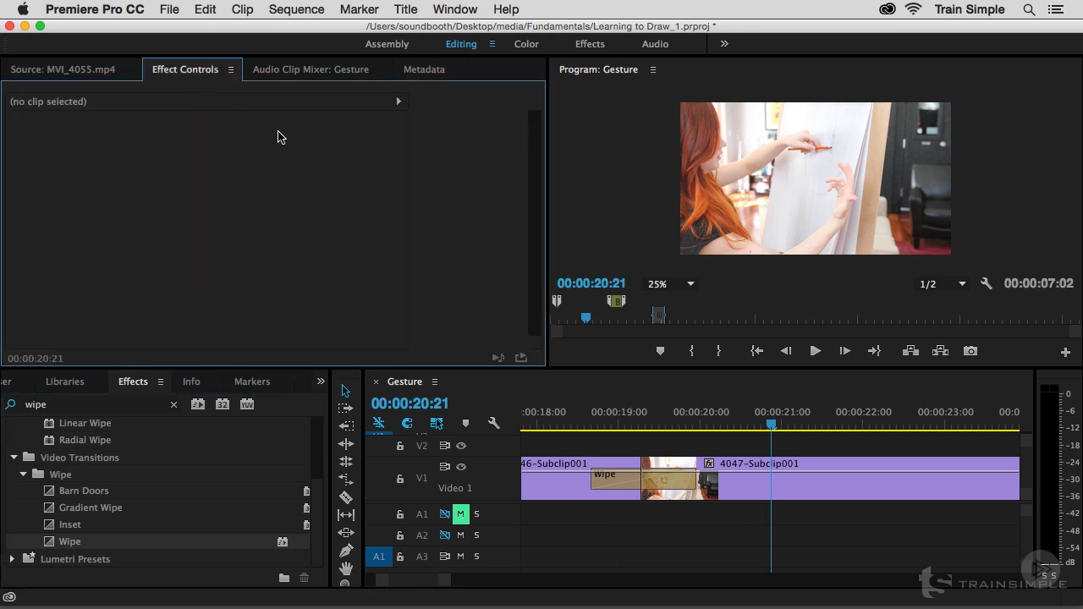
{"action": "left_click", "coordinate": [601, 479]}
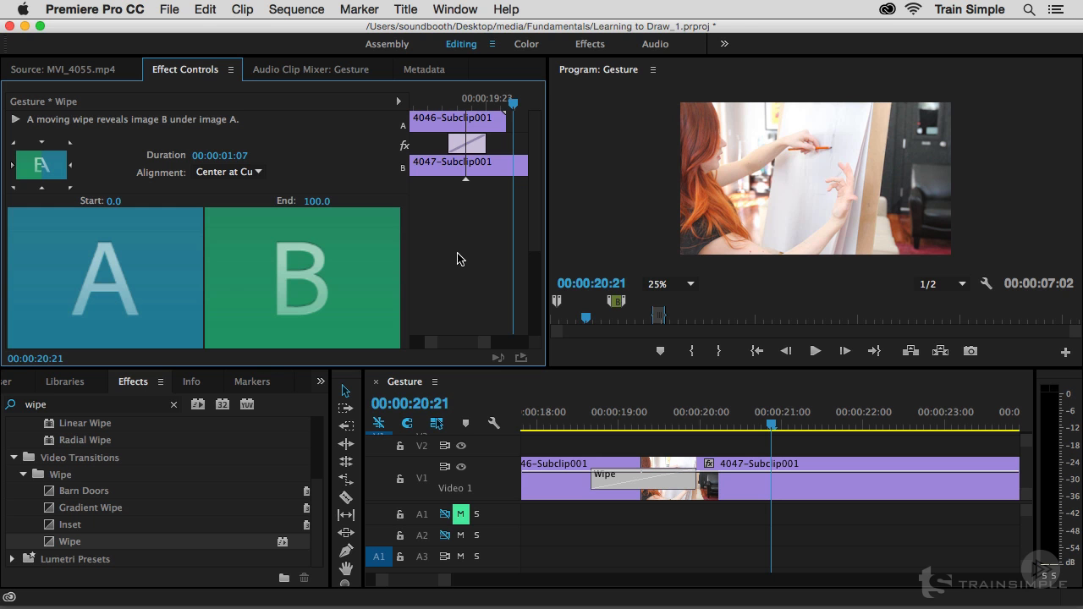
{"action": "mouse_move", "coordinate": [486, 145]}
{"action": "left_mouse_down"}
{"action": "mouse_move", "coordinate": [471, 146]}
{"action": "mouse_move", "coordinate": [519, 145]}
{"action": "mouse_move", "coordinate": [497, 145]}
{"action": "left_mouse_up"}
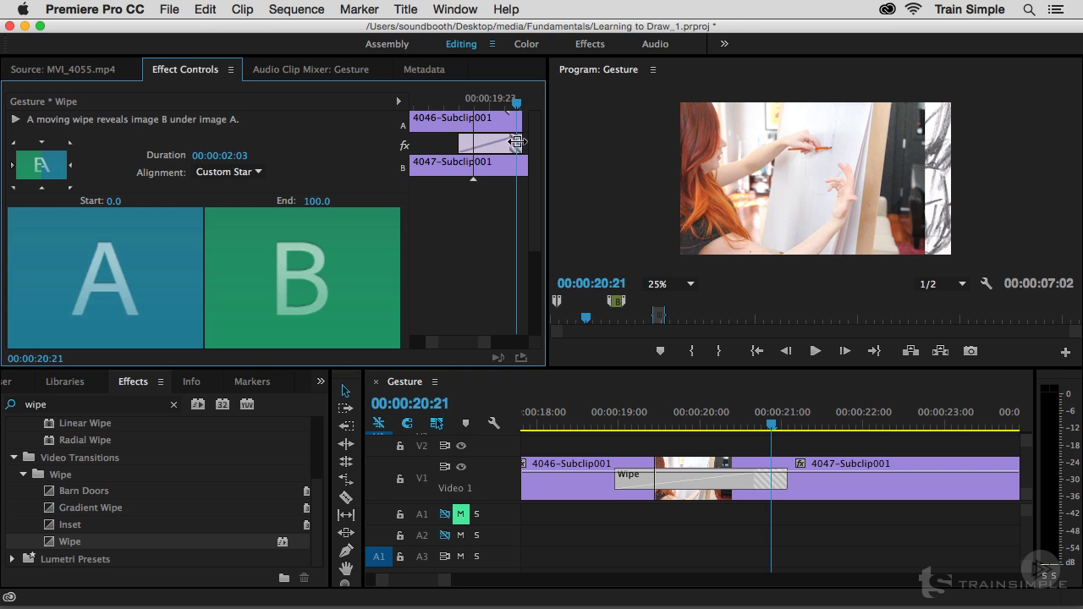
Scrub through the Wipe to 00:00:19:15 and turn on Show Actual Sources for the transition.
{"action": "left_click_drag", "start_coordinate": [517, 104], "coordinate": [476, 109]}
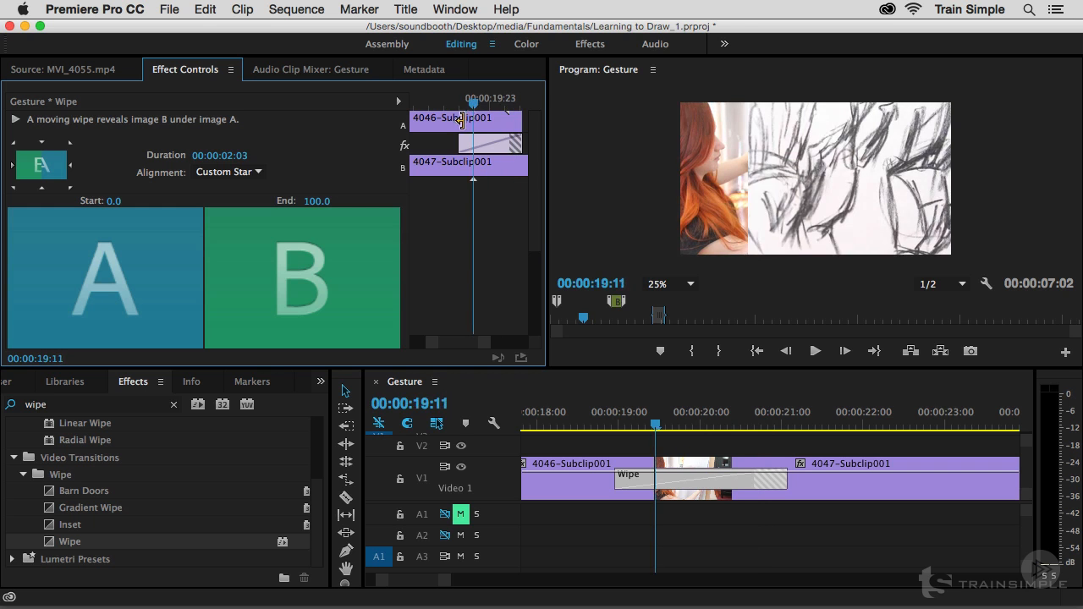
{"action": "mouse_move", "coordinate": [474, 102]}
{"action": "left_mouse_down"}
{"action": "mouse_move", "coordinate": [520, 105]}
{"action": "mouse_move", "coordinate": [478, 105]}
{"action": "left_mouse_up"}
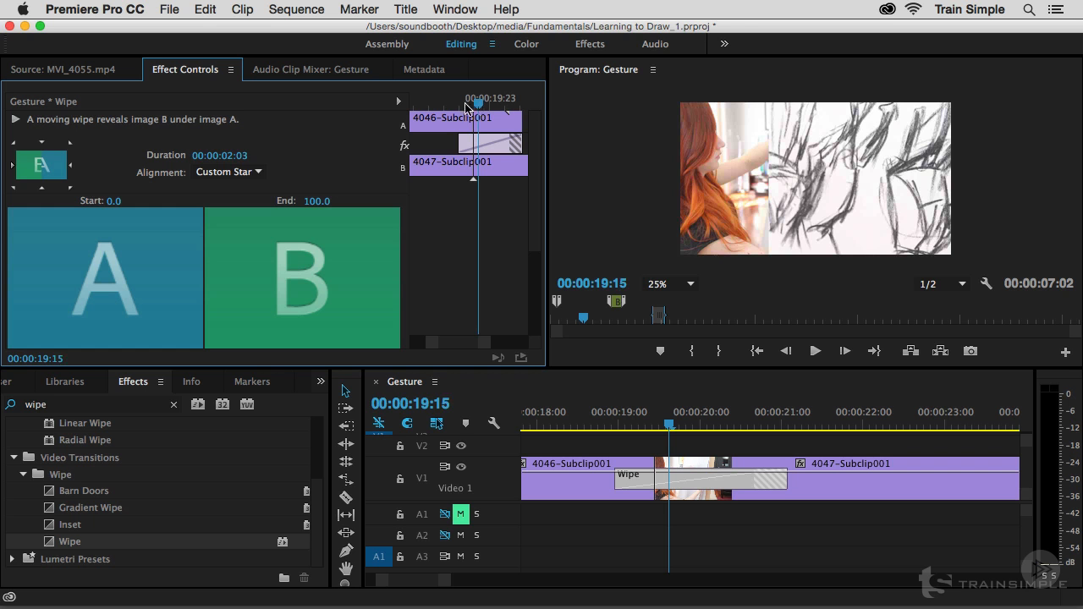
{"action": "scroll", "coordinate": [272, 207], "scroll_direction": "down", "scroll_amount": 2}
{"action": "scroll", "coordinate": [273, 207], "scroll_direction": "down", "scroll_amount": 1}
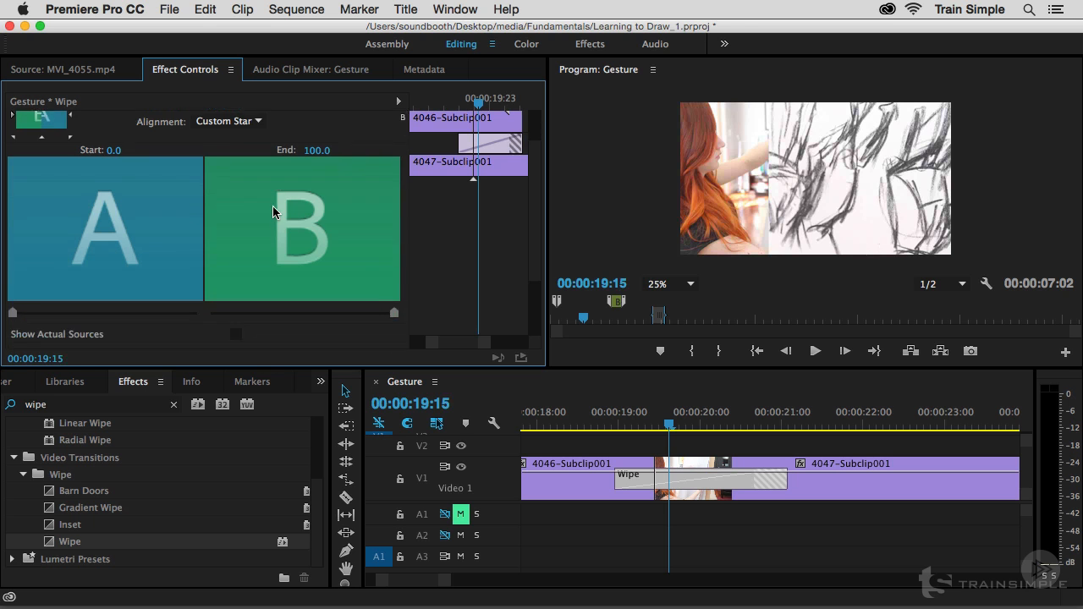
{"action": "scroll", "coordinate": [273, 207], "scroll_direction": "down", "scroll_amount": 2}
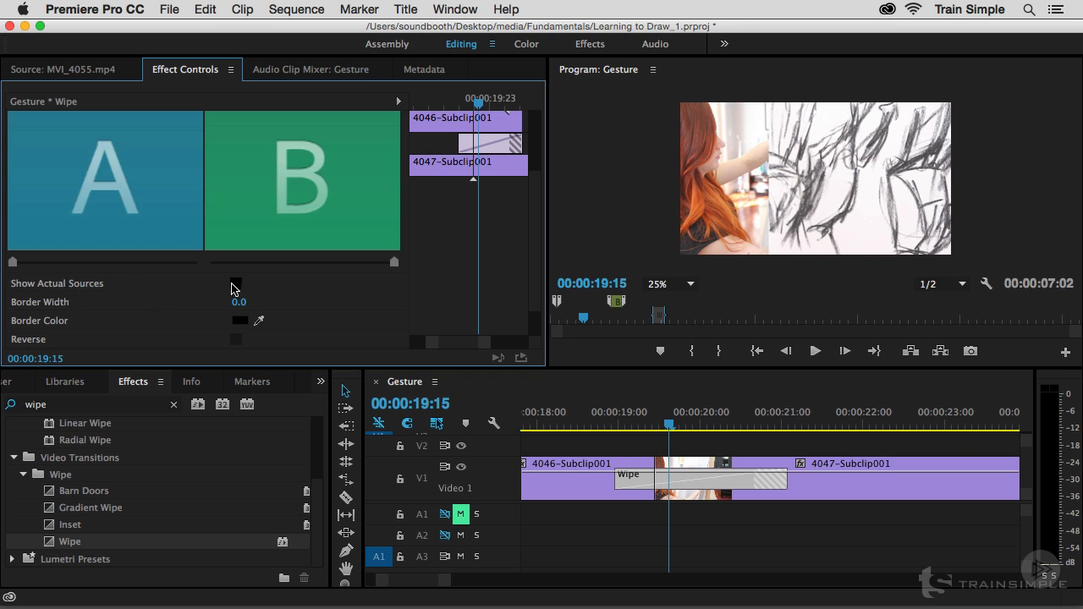
{"action": "left_click", "coordinate": [237, 284]}
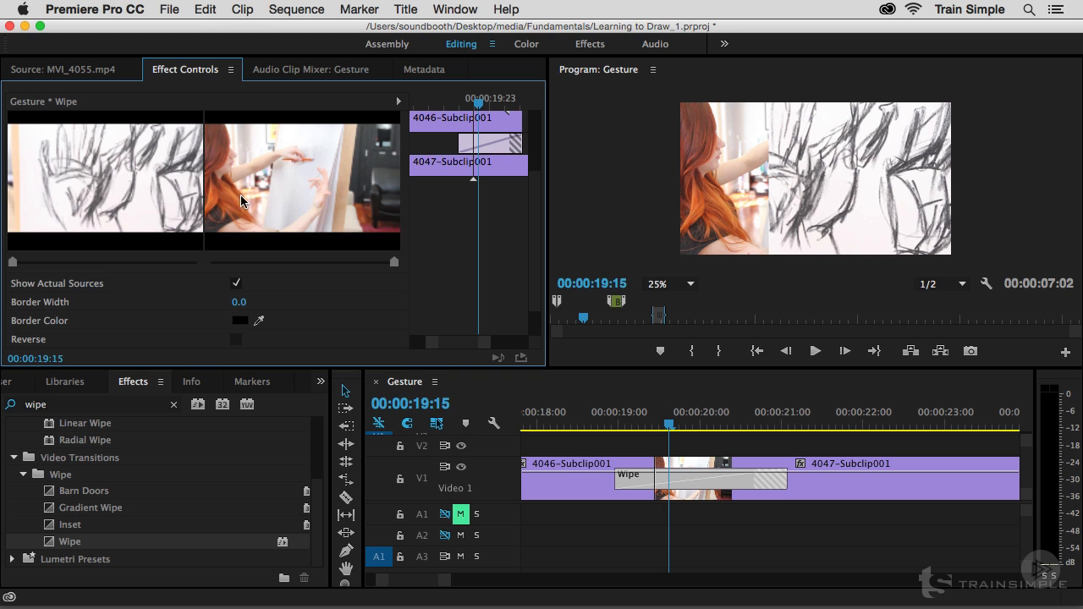
Play the sequence from 00:00:18:19 through the end of the Wipe transition.
{"action": "left_click", "coordinate": [601, 423]}
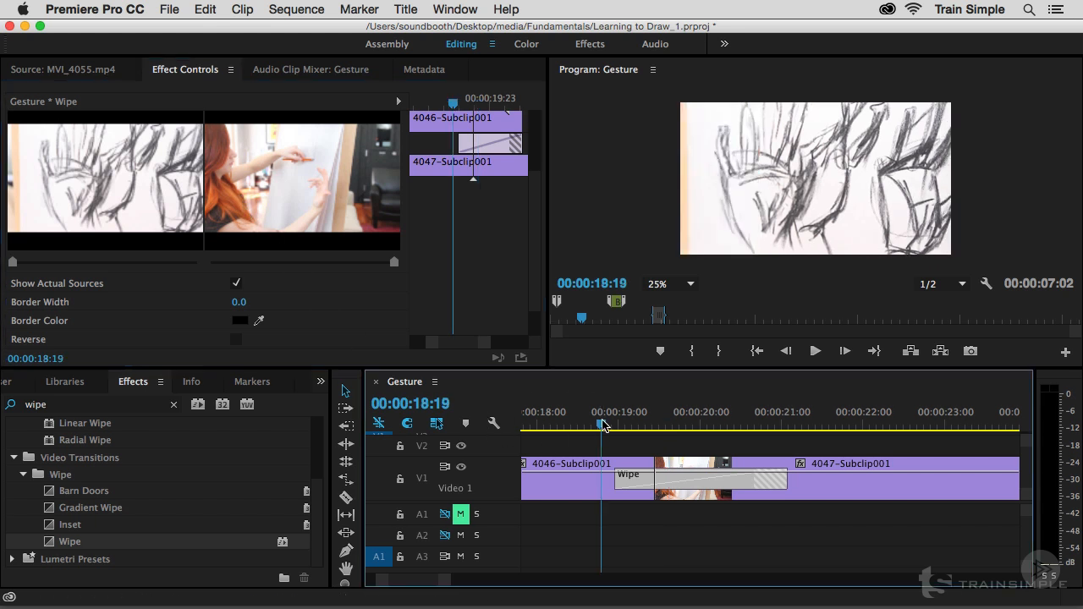
{"action": "key", "text": "space"}
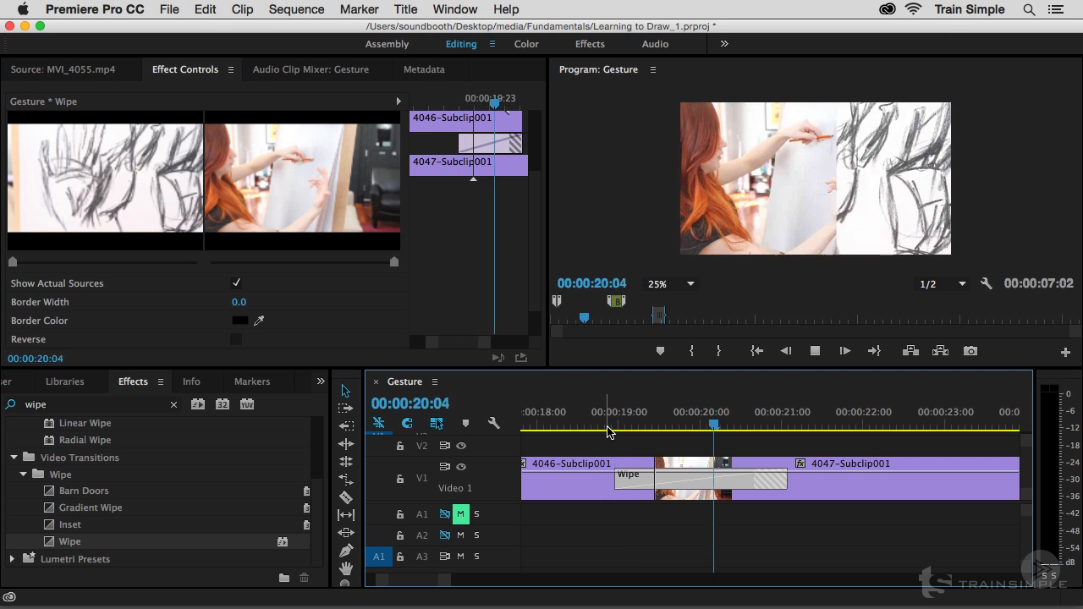
{"action": "key", "text": "space"}
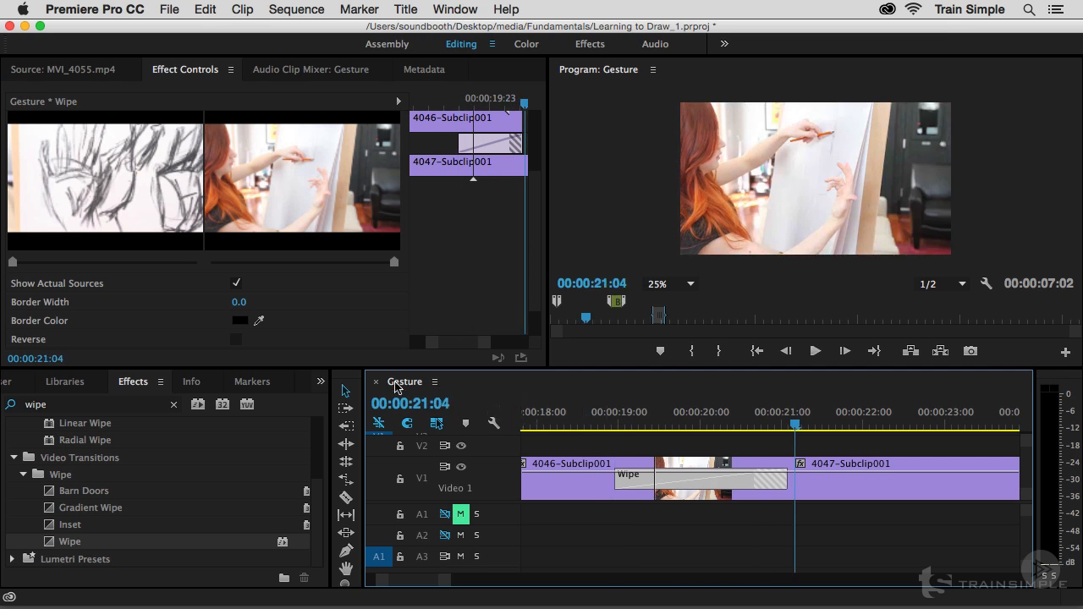
Set the Wipe's border width to 2.5 and play the transition from just before its start.
{"action": "left_click_drag", "start_coordinate": [237, 303], "coordinate": [259, 303]}
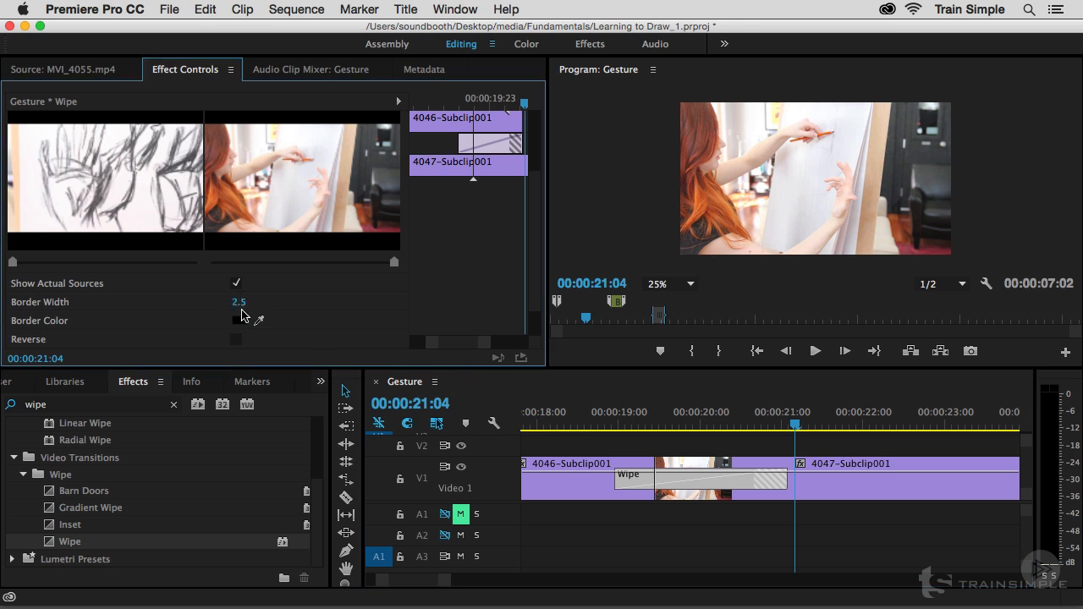
{"action": "left_click", "coordinate": [588, 426]}
{"action": "key", "text": "space"}
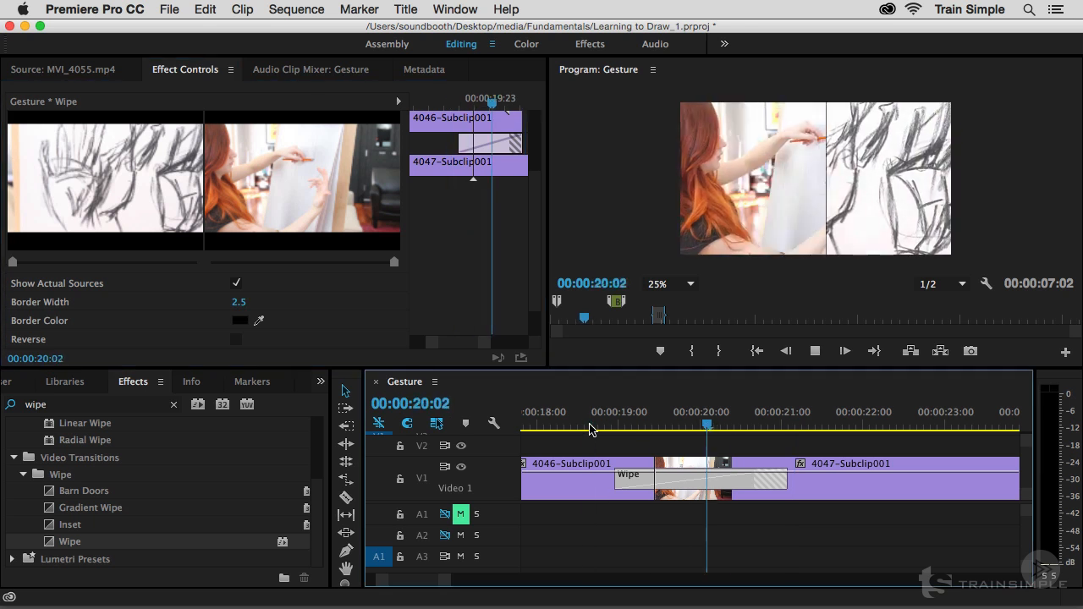
{"action": "key", "text": "space"}
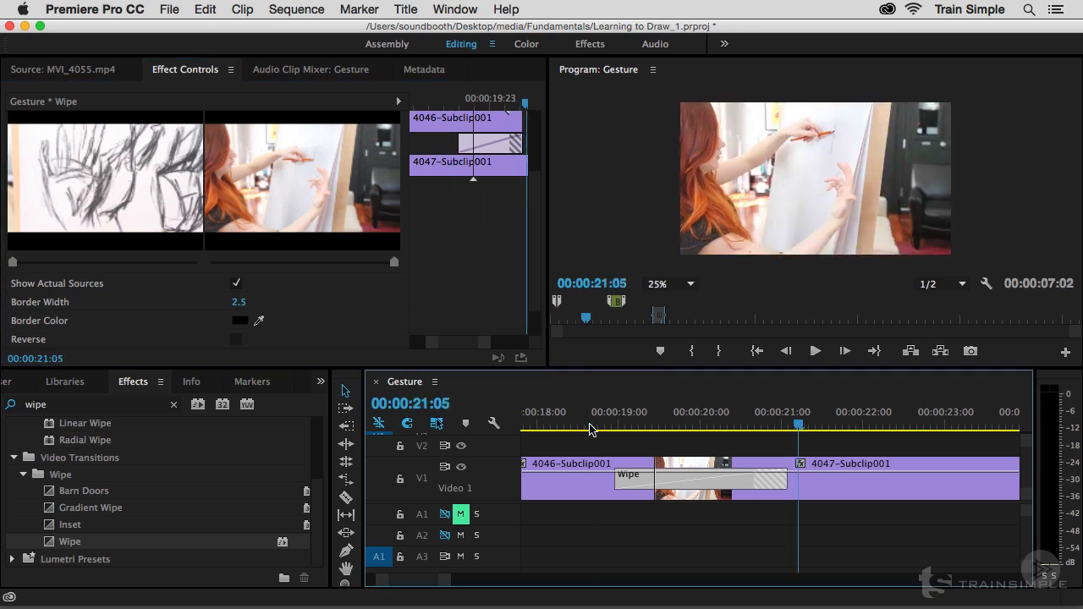